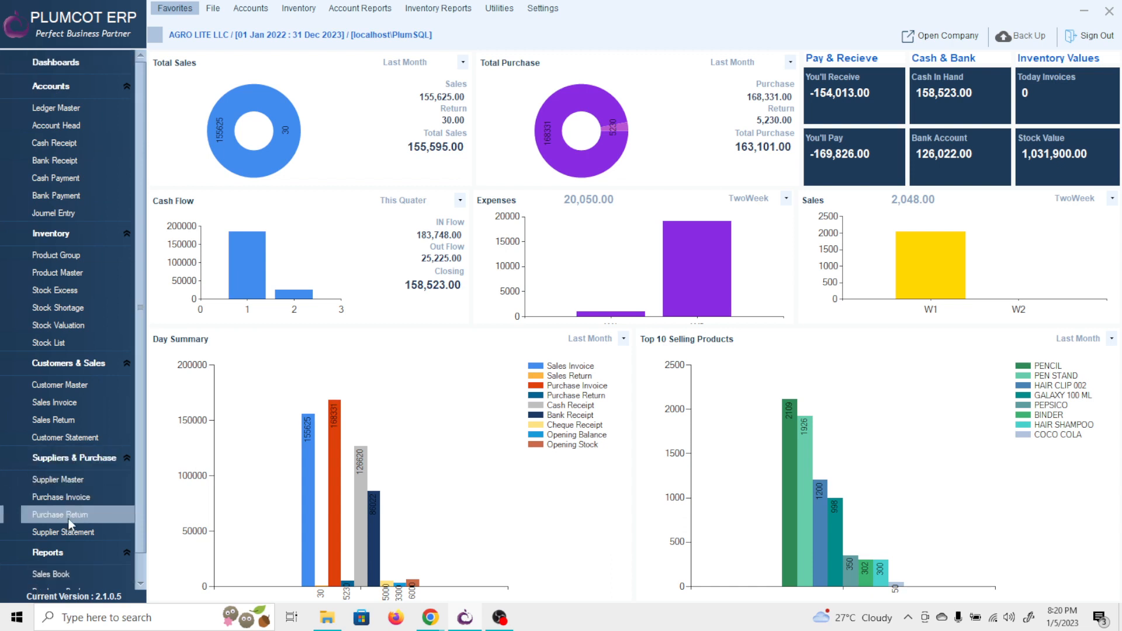
Step: Open a new Purchase Return voucher
click(299, 8)
mouse_move(357, 58)
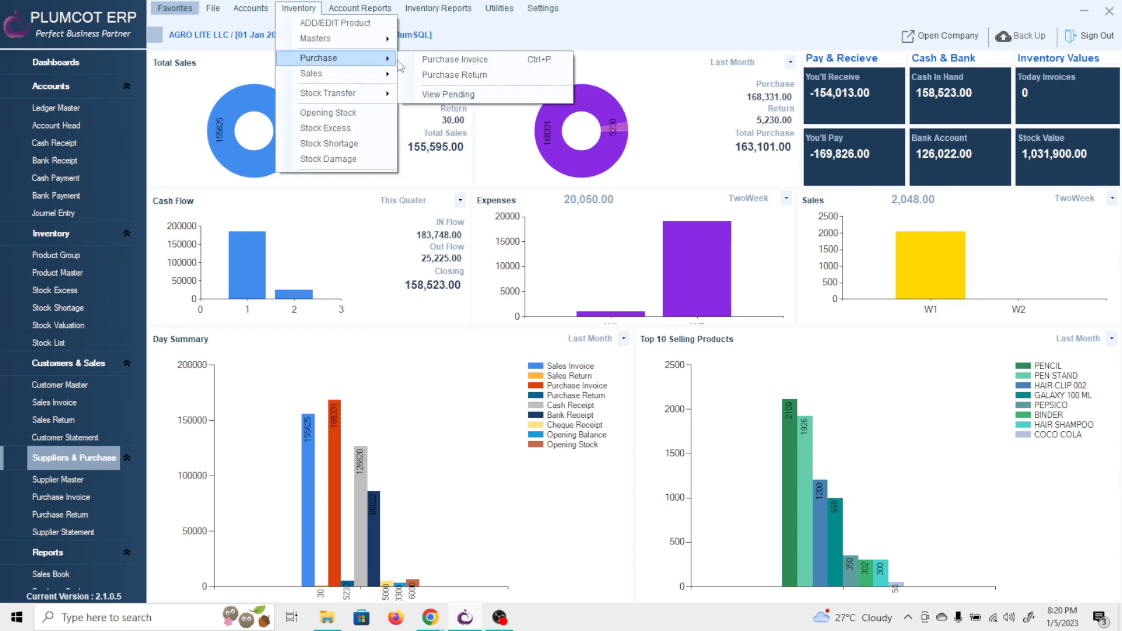
click(458, 79)
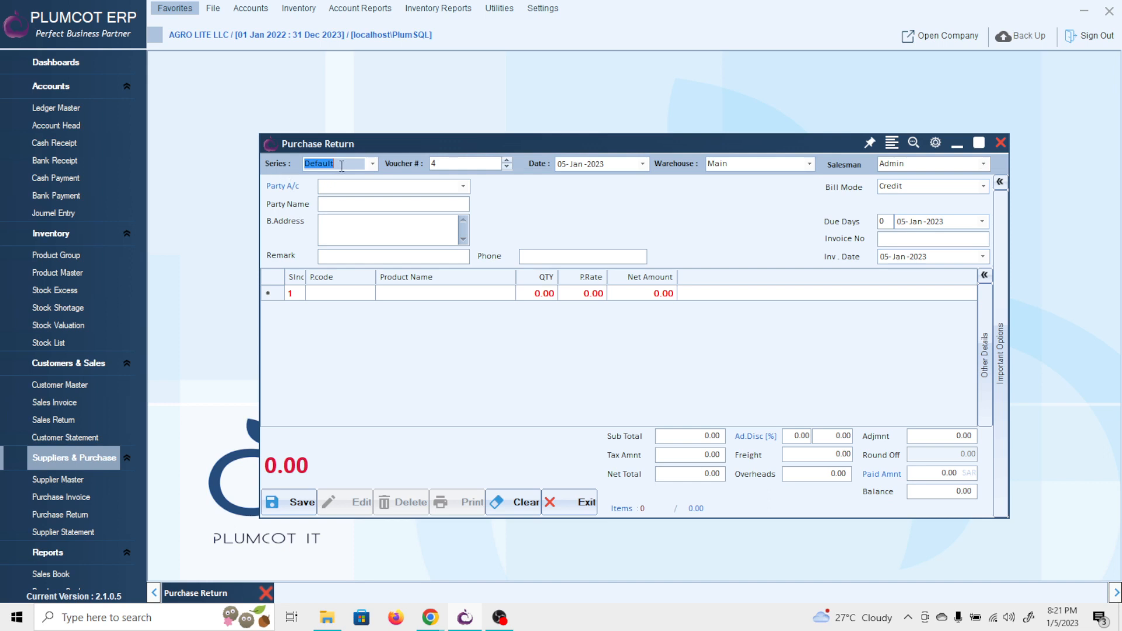
Step: Review the series, voucher number, date, warehouse and salesman fields in the voucher header
key(Tab)
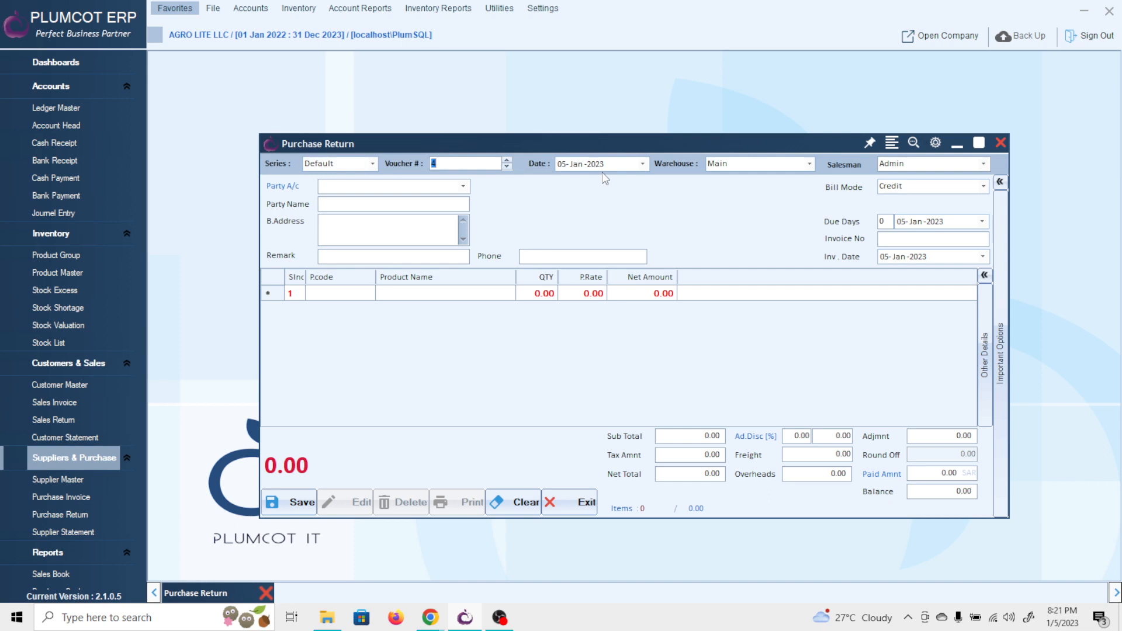
click(455, 165)
click(616, 168)
key(Return)
key(Return)
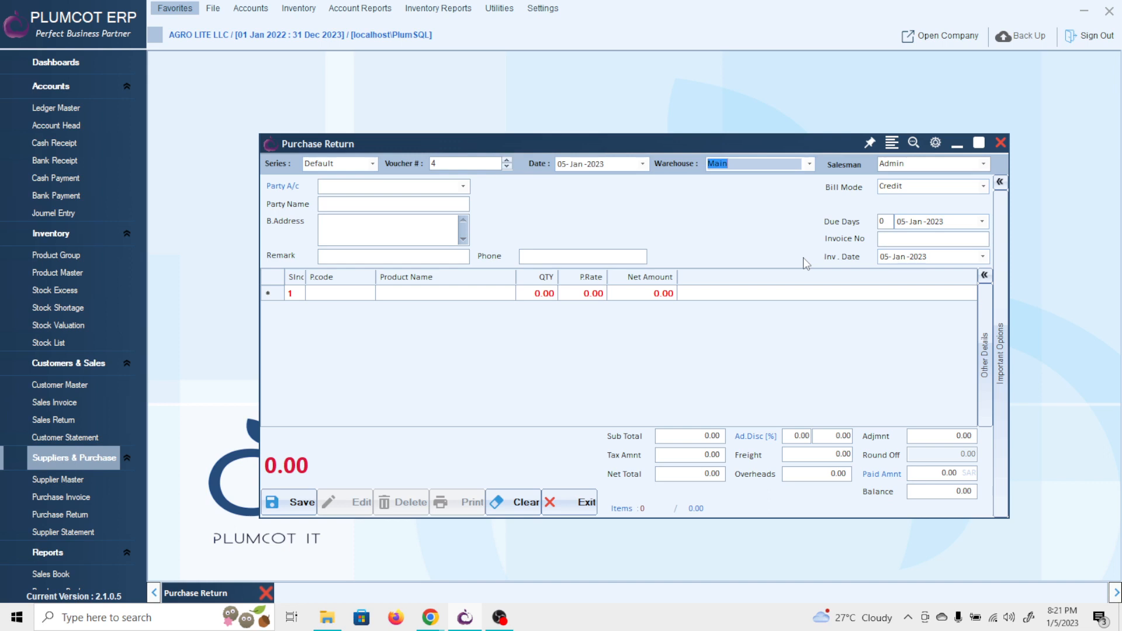
click(777, 165)
key(shift+Home)
key(Tab)
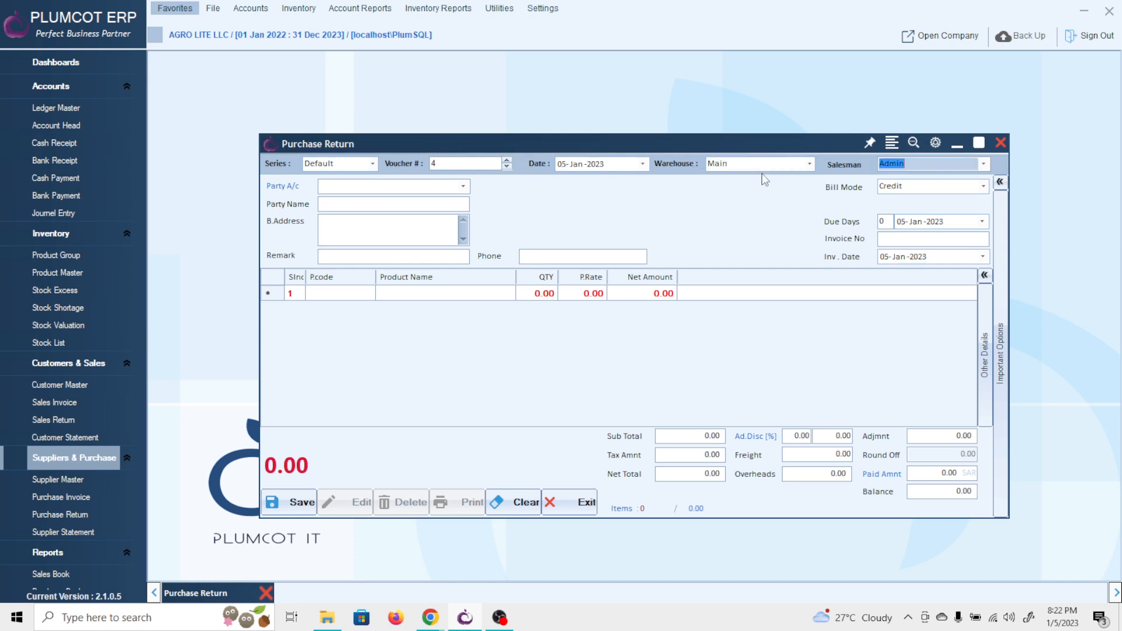
key(Tab)
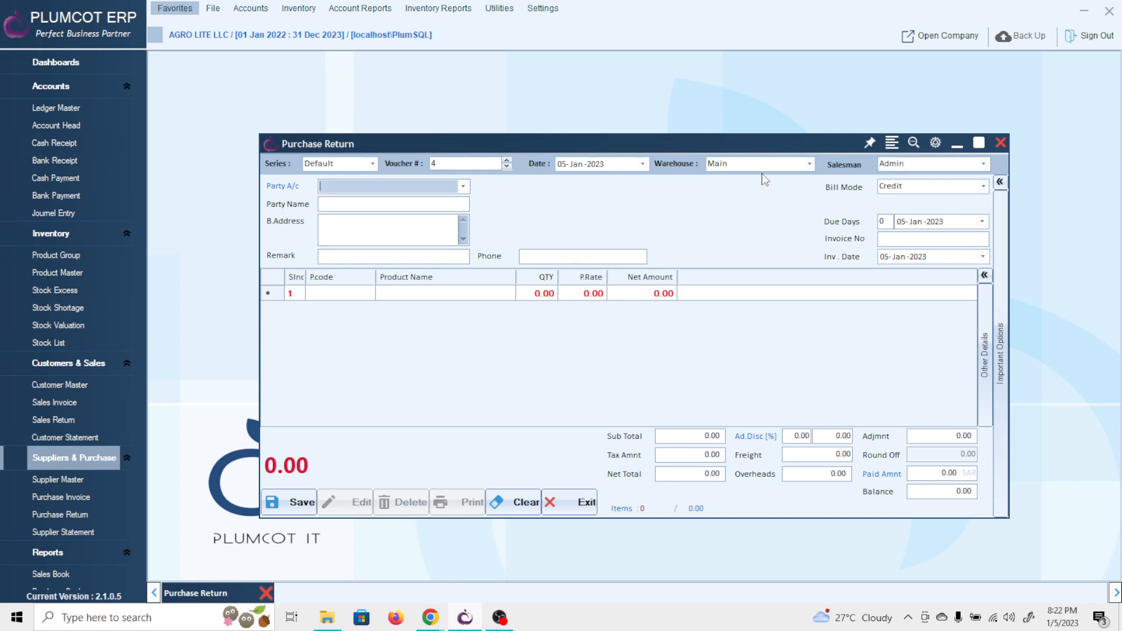
click(936, 167)
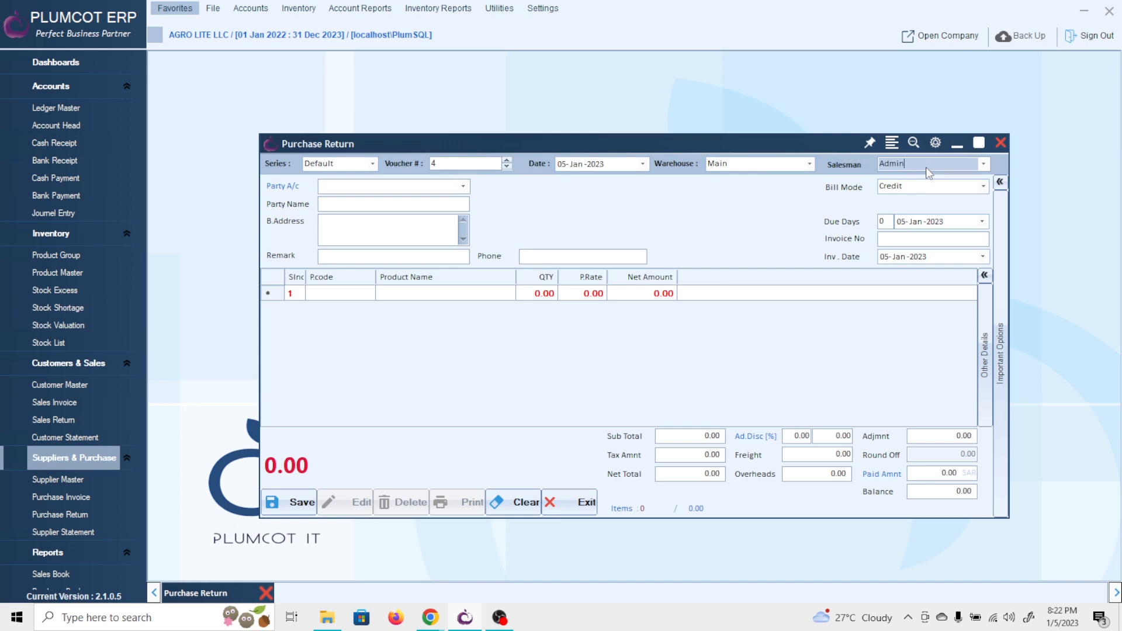
key(Tab)
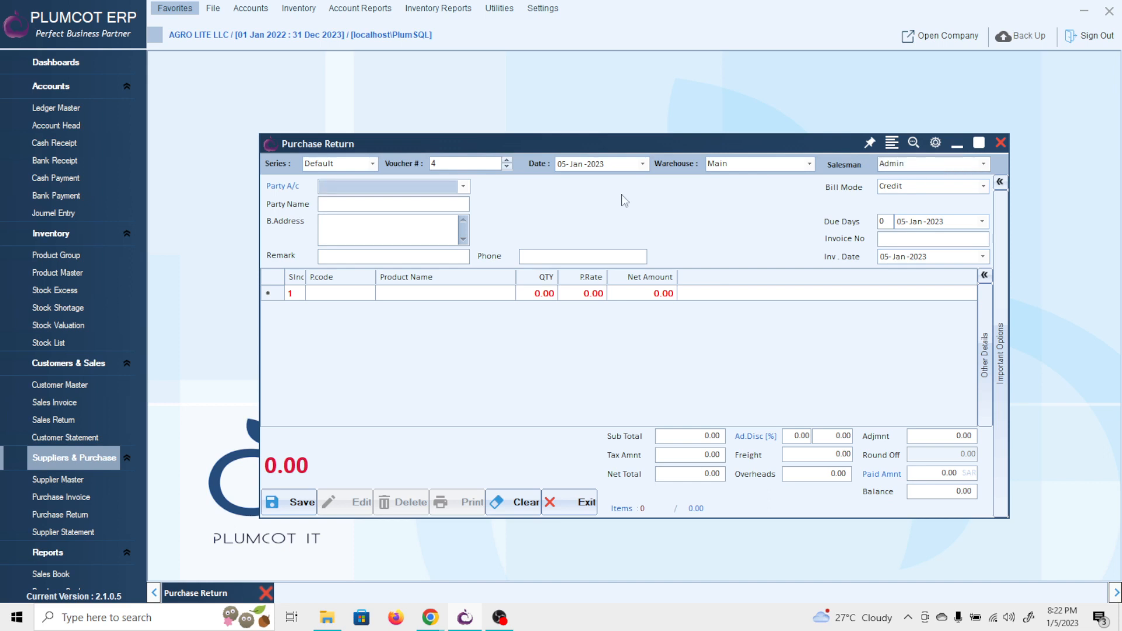
Step: Select NASCO PRODUCTION as the party account and leave the address, remark and phone fields blank
click(463, 187)
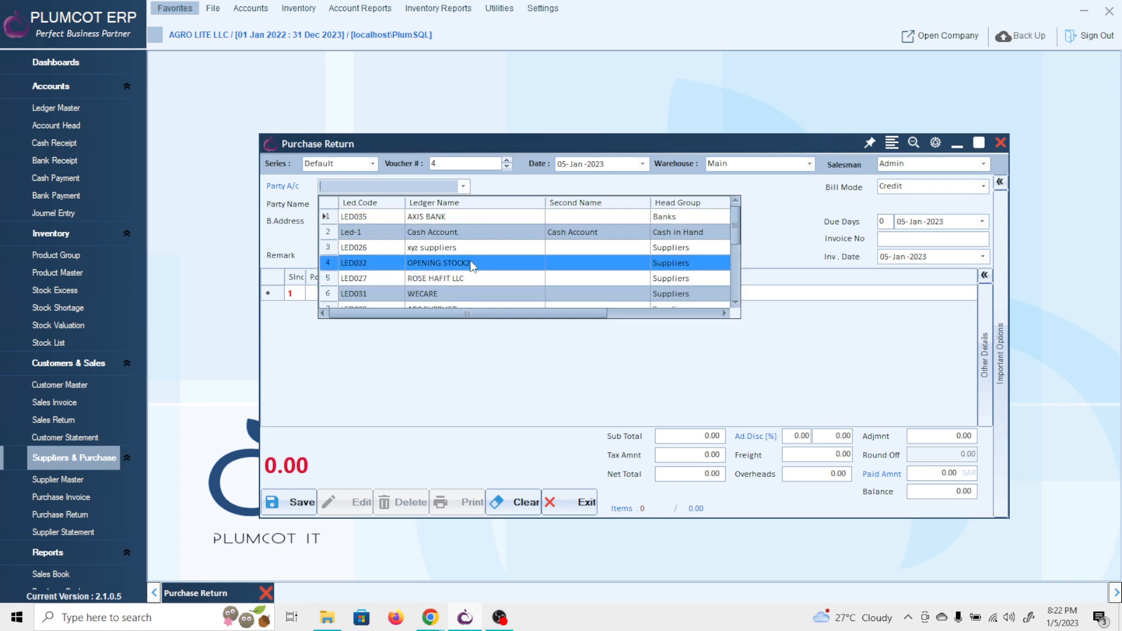
scroll(471, 264, down, 3)
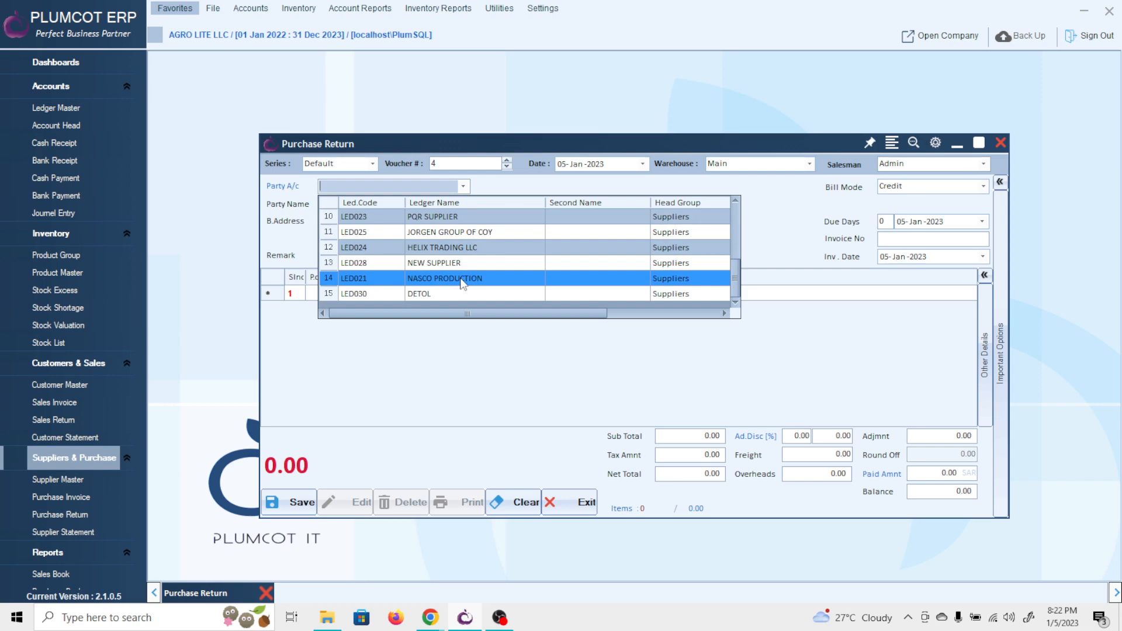
click(464, 284)
key(Return)
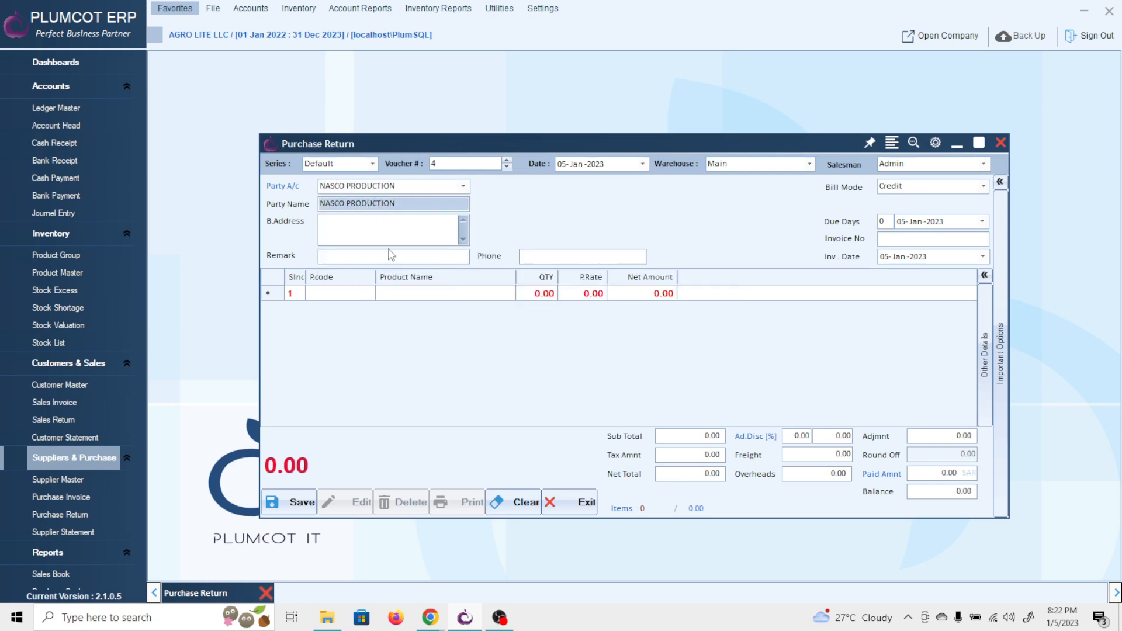
key(Return)
key(Return)
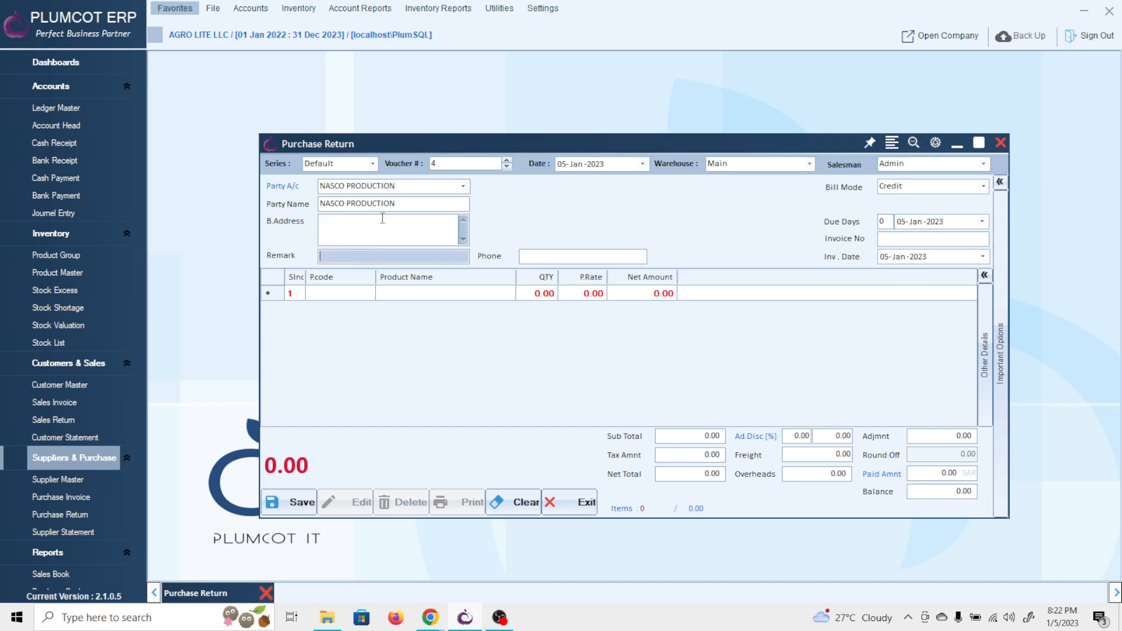
key(Return)
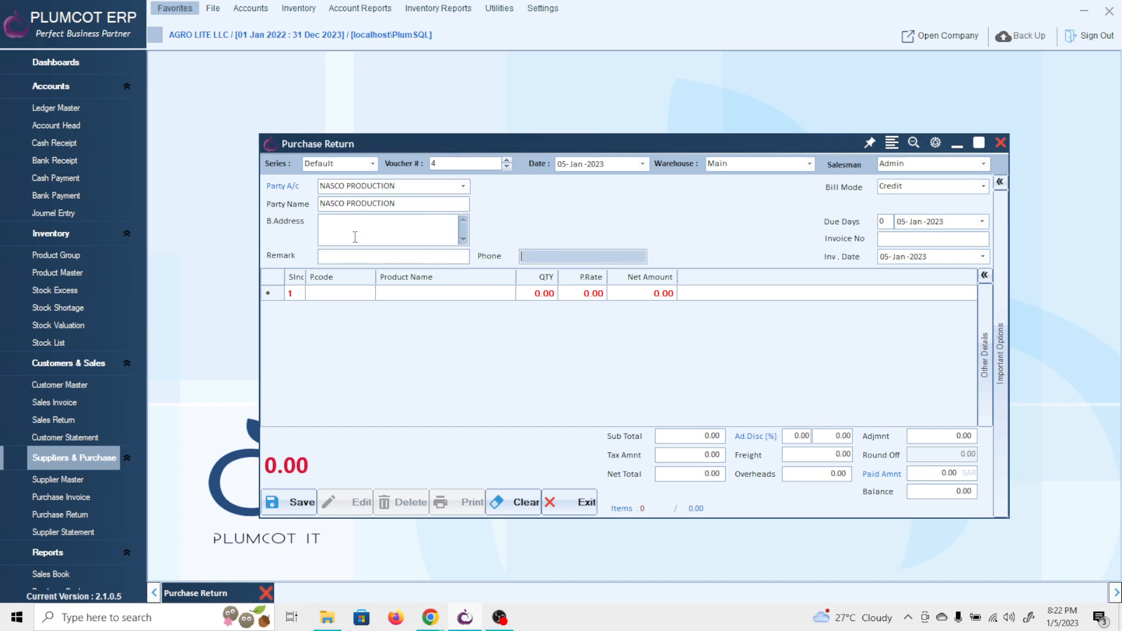
click(342, 255)
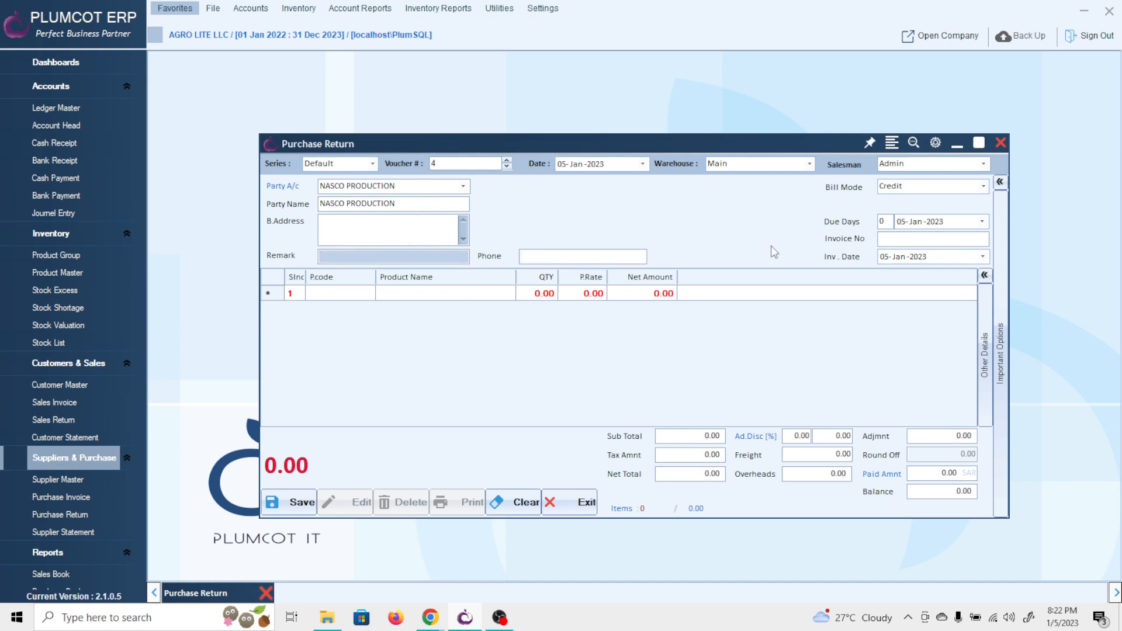
Step: Try the Cash bill mode and return the bill mode to Credit
click(946, 184)
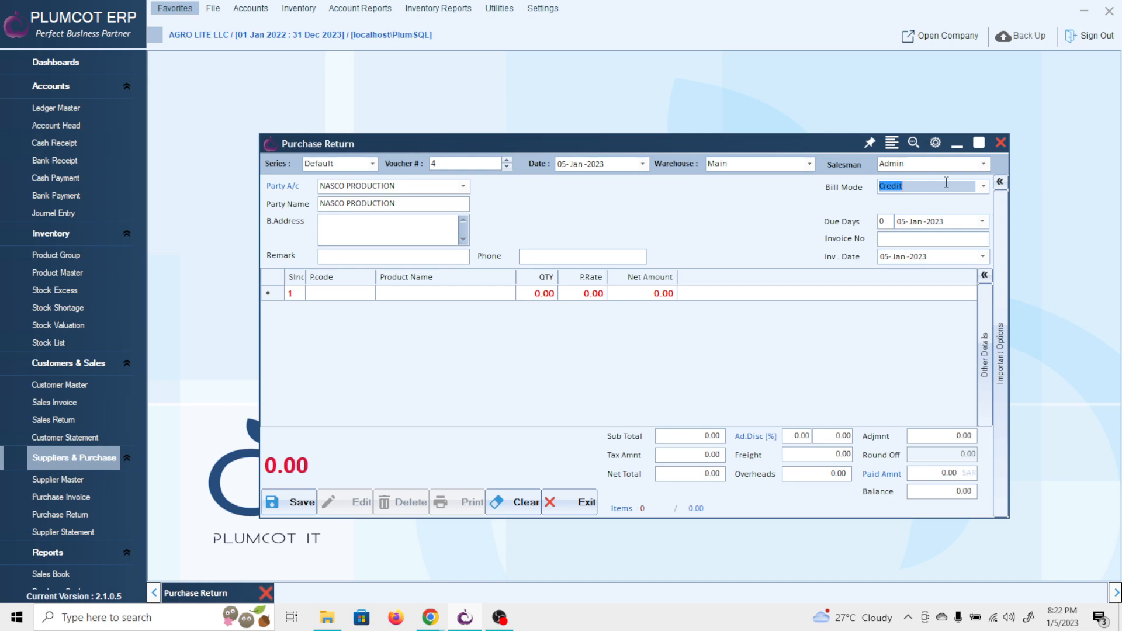
click(926, 190)
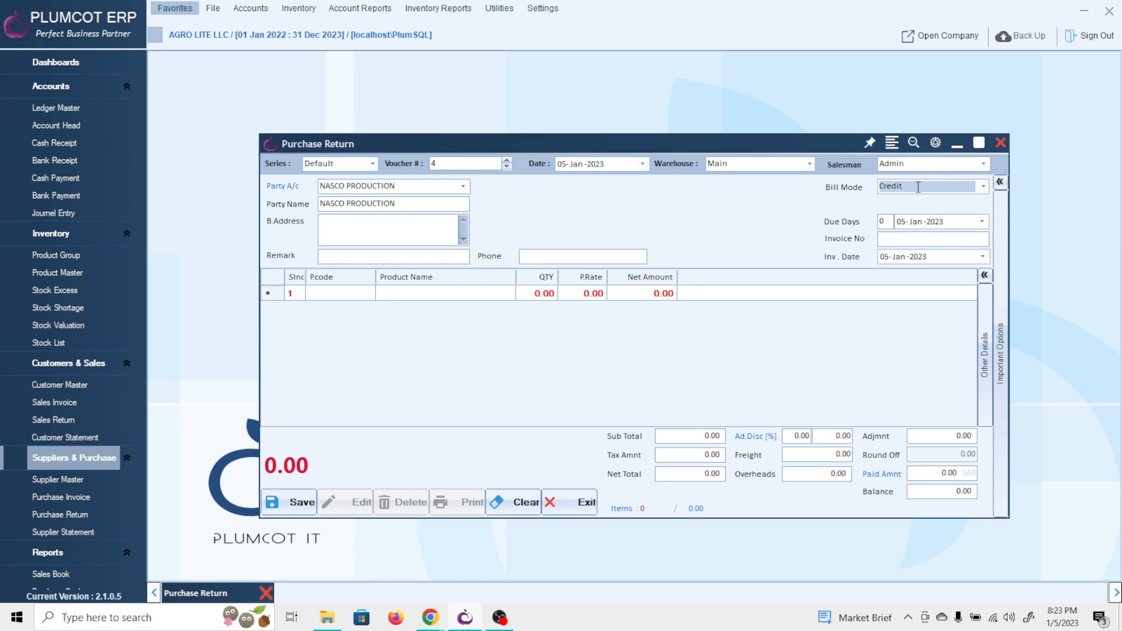
click(985, 189)
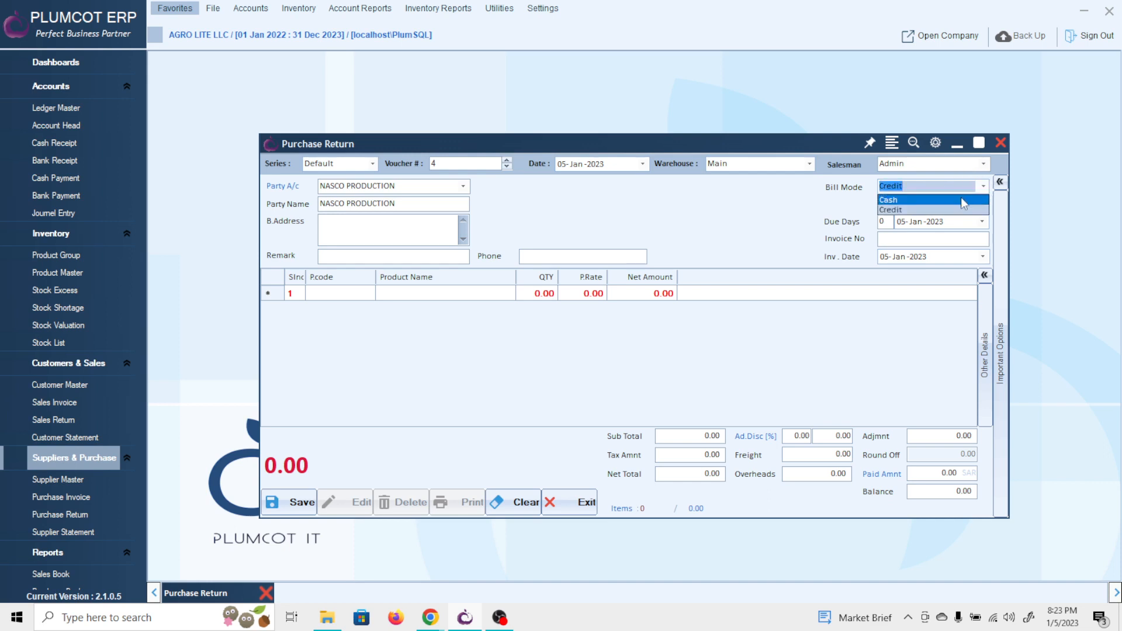
click(960, 199)
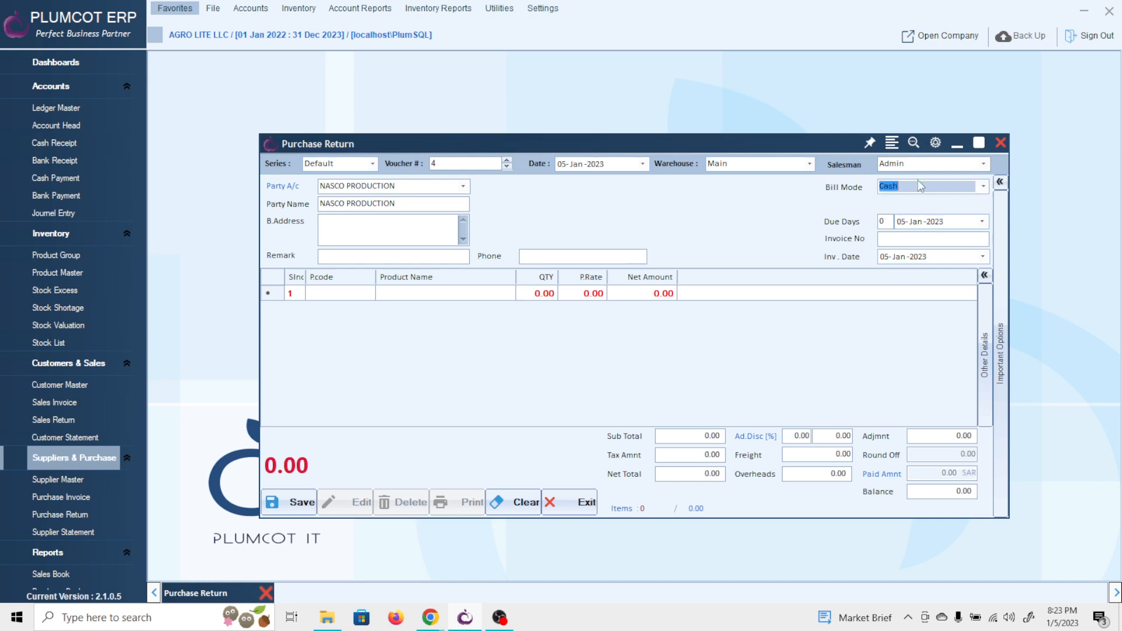
click(958, 186)
click(961, 208)
Step: Set the due date of the return to 12 January 2023
click(983, 222)
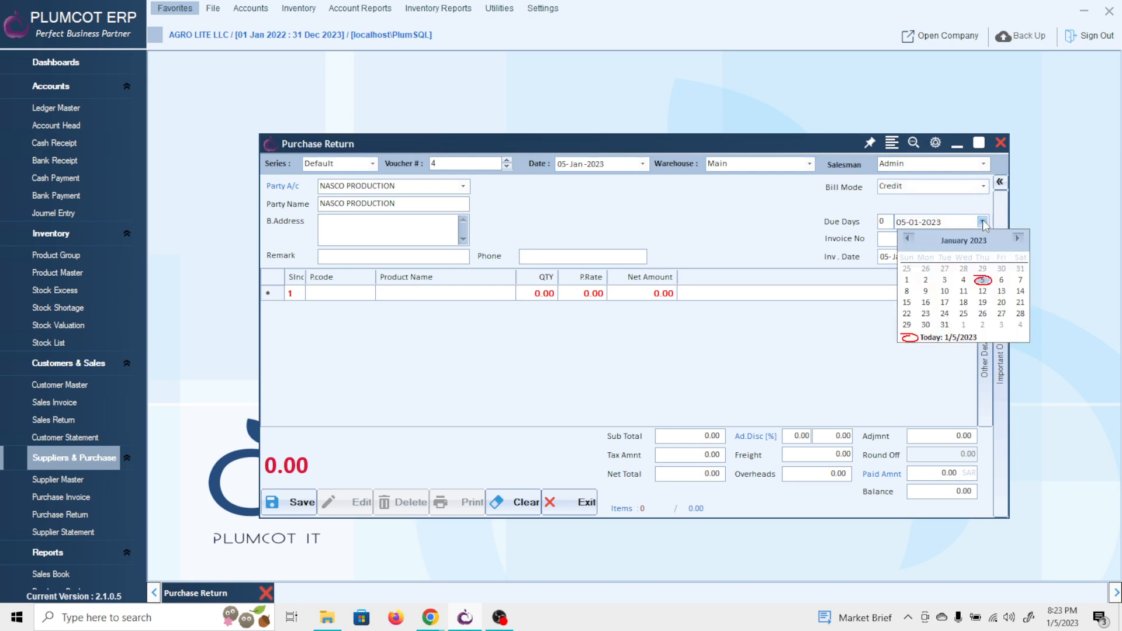
click(982, 290)
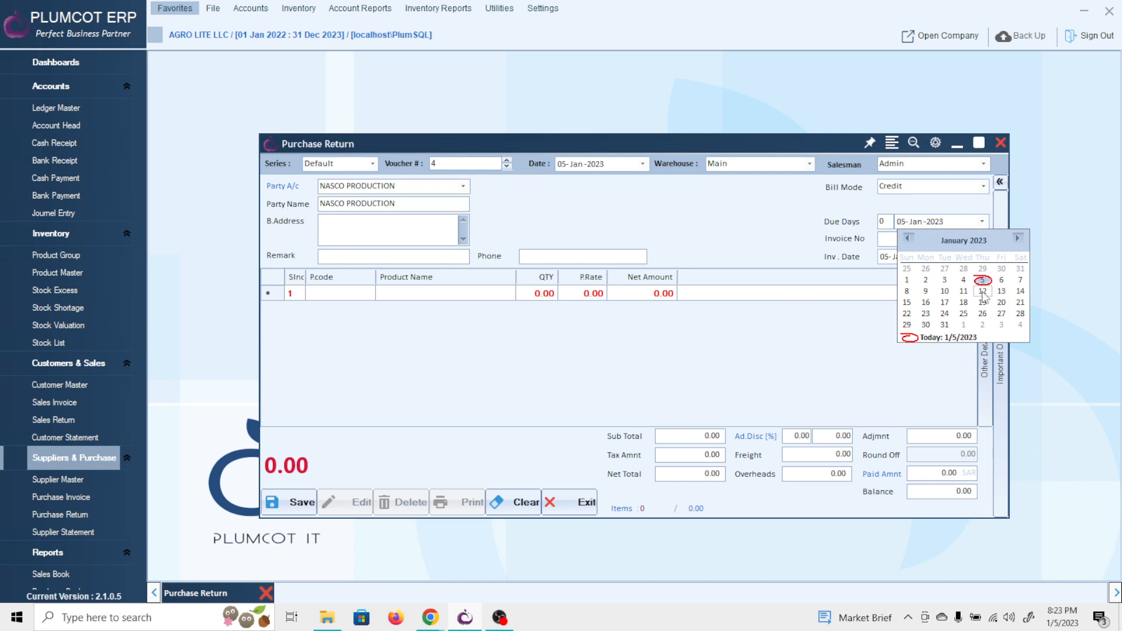
double_click(887, 223)
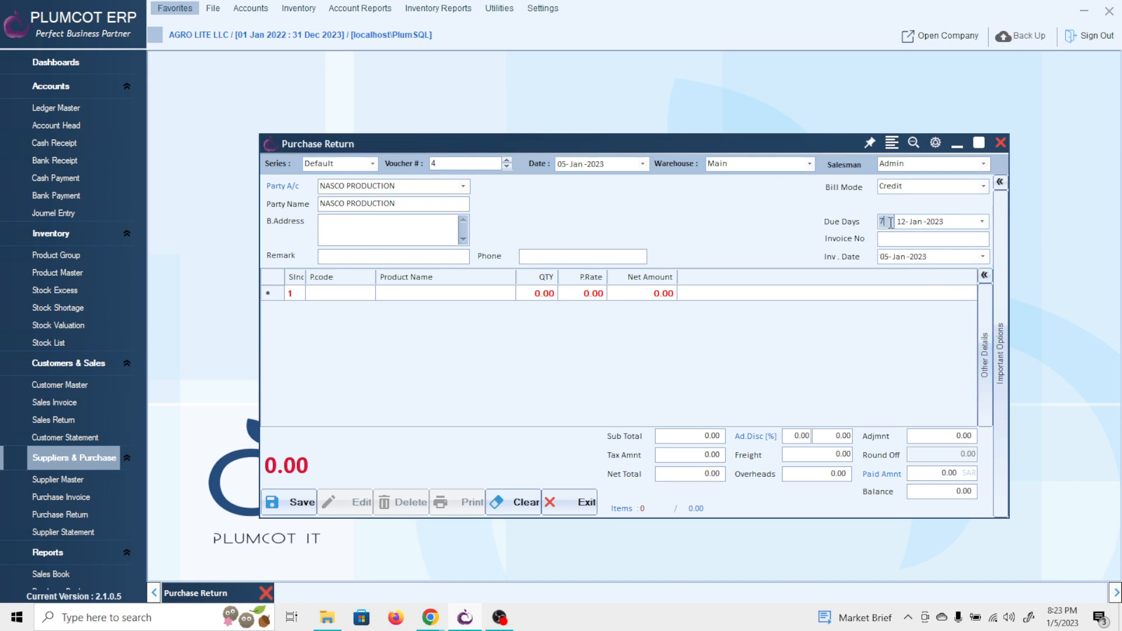
Step: Enter invoice number 8658 and set the invoice date to 1 January 2023
click(898, 238)
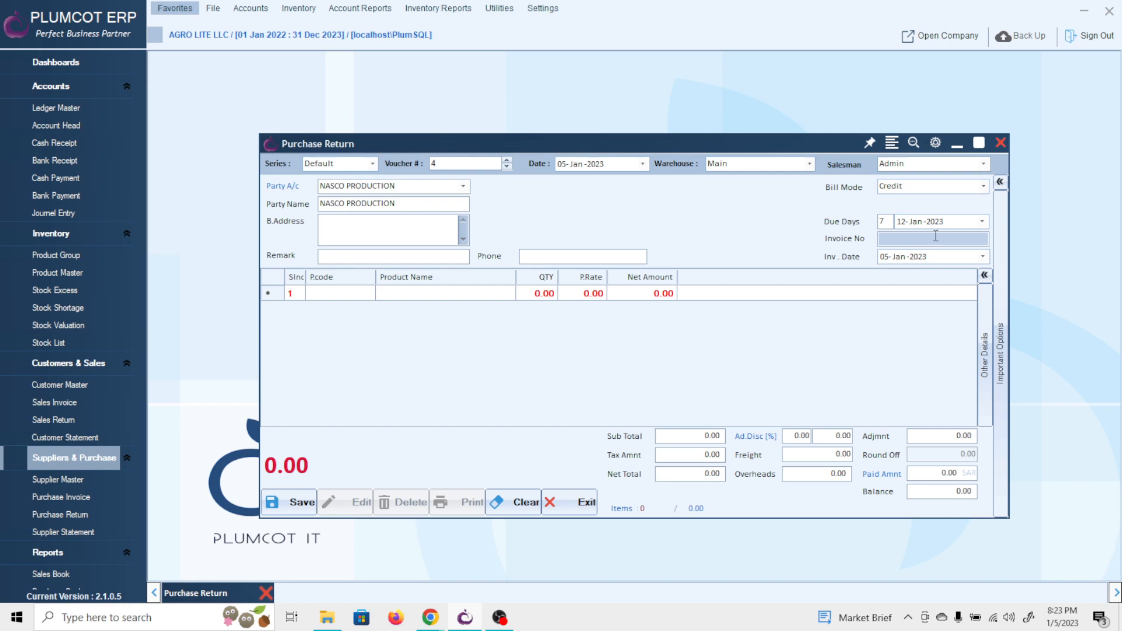
text(8658)
click(940, 257)
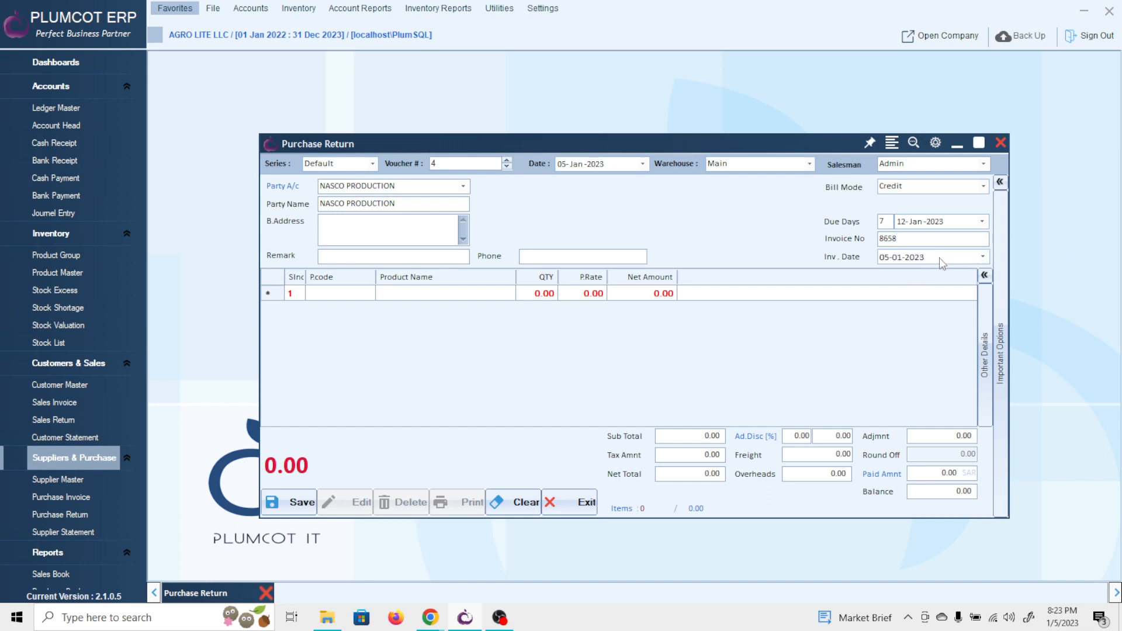
click(983, 257)
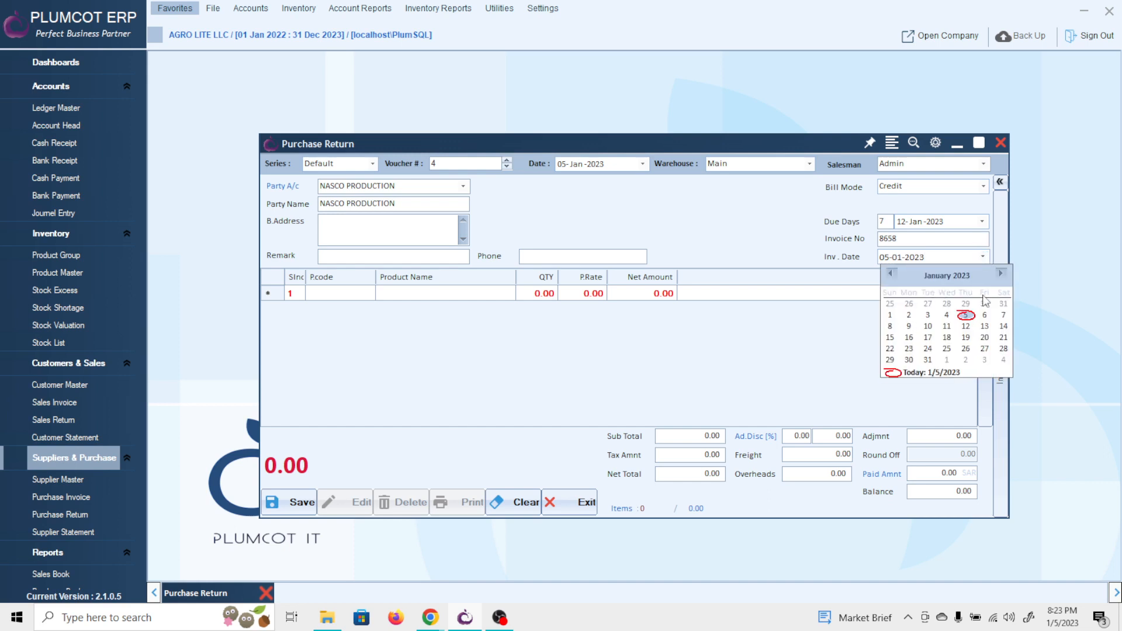
click(893, 316)
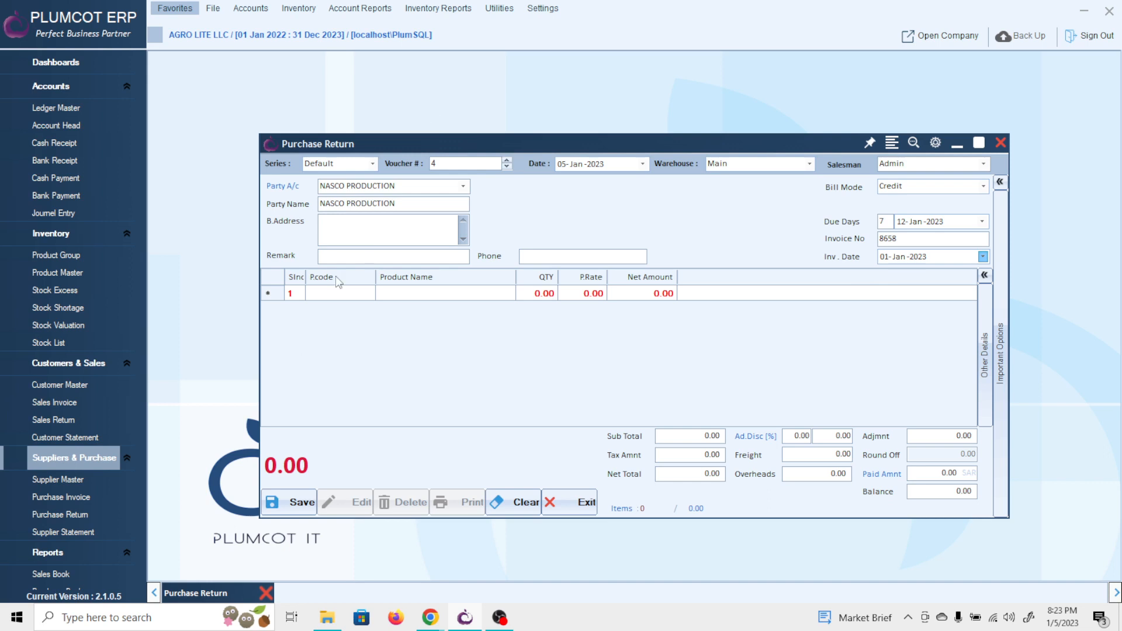
Step: Add product 021 HEAD SETS to the first item row with a quantity of 2
click(349, 296)
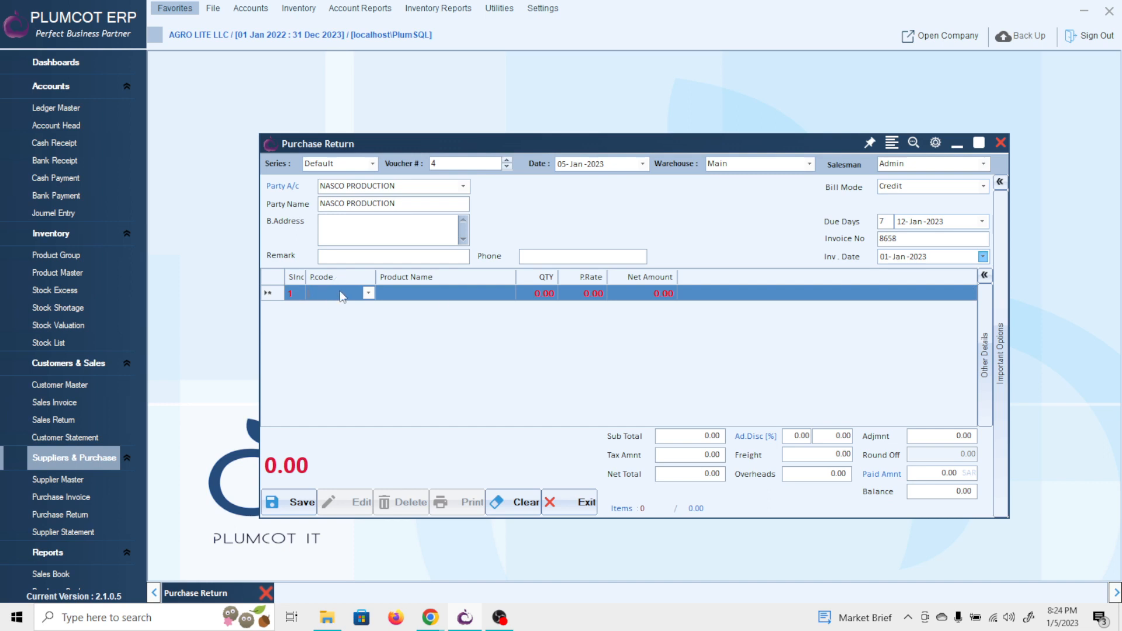
click(366, 296)
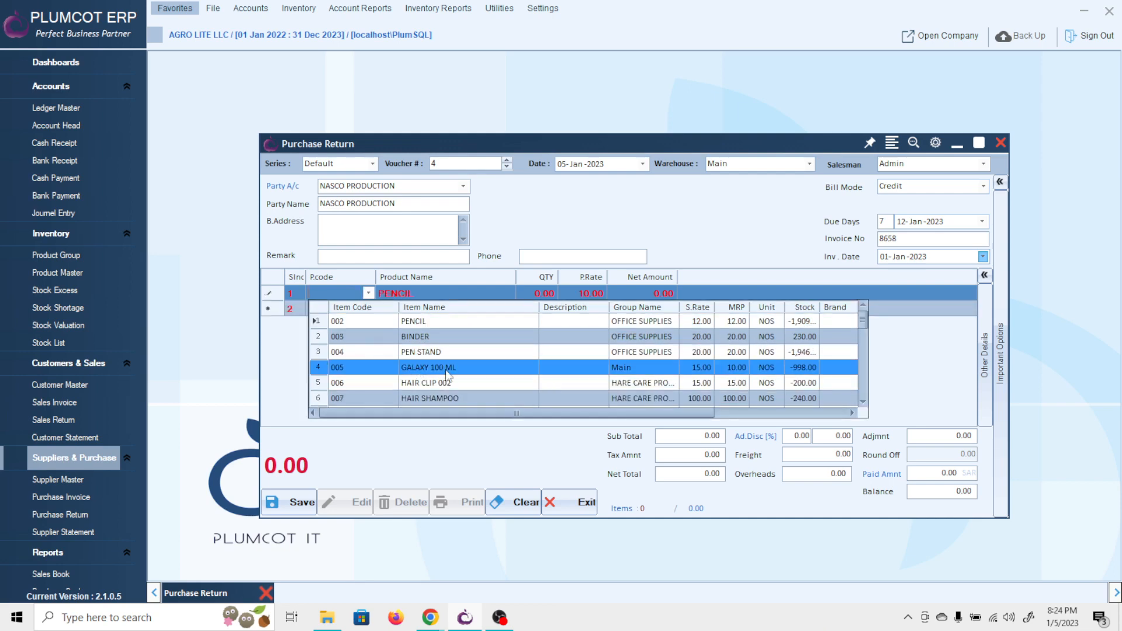
key(Up)
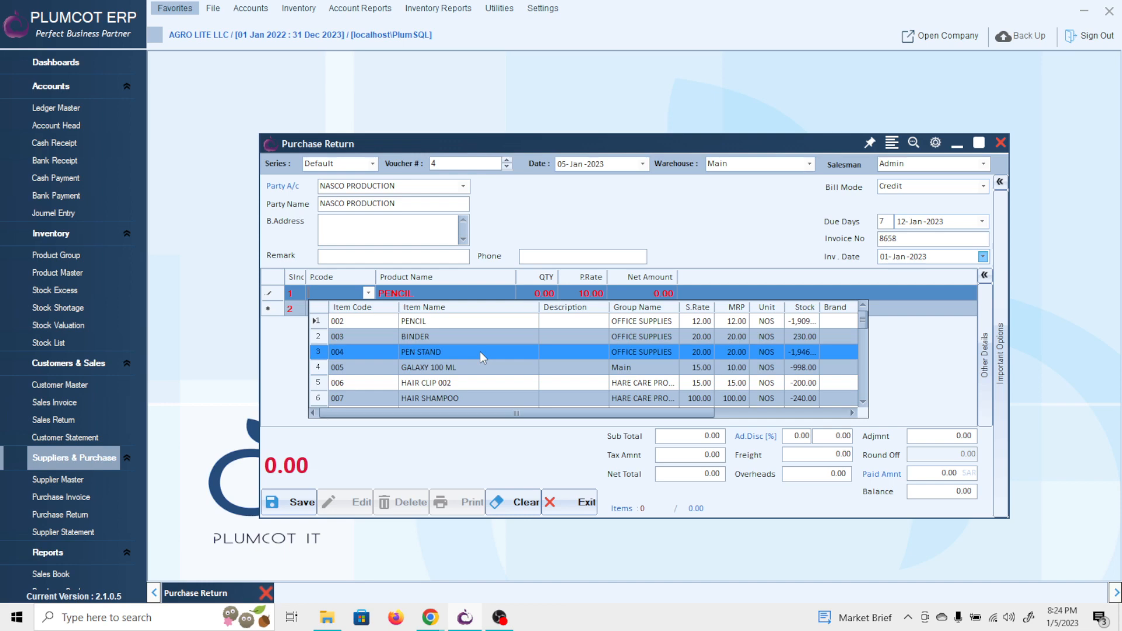
scroll(479, 351, down, 3)
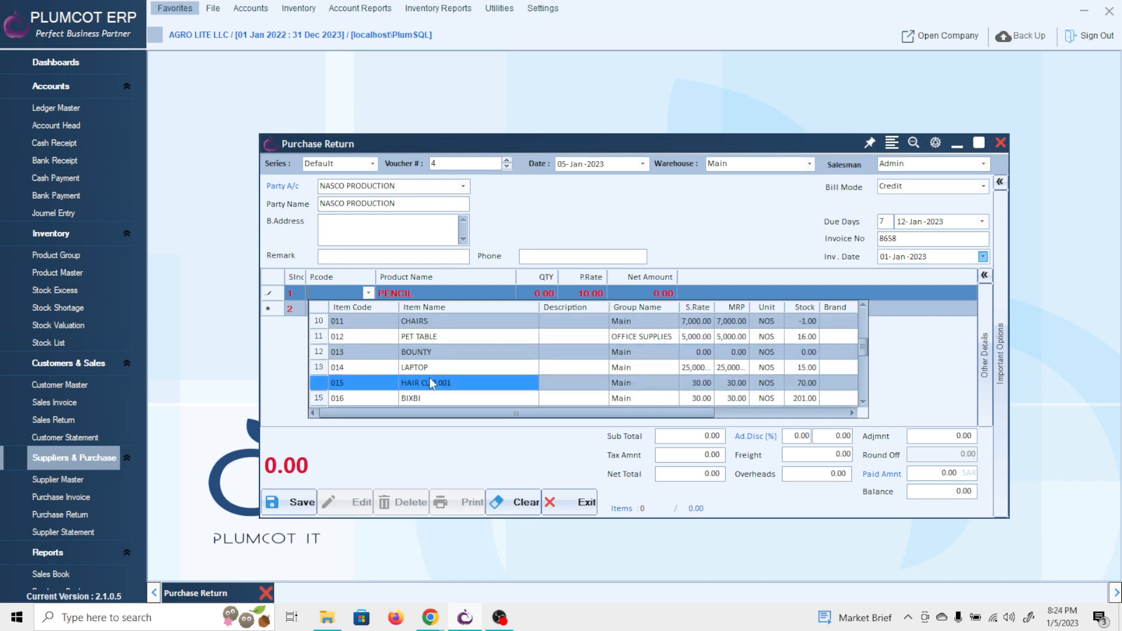
scroll(461, 389, down, 2)
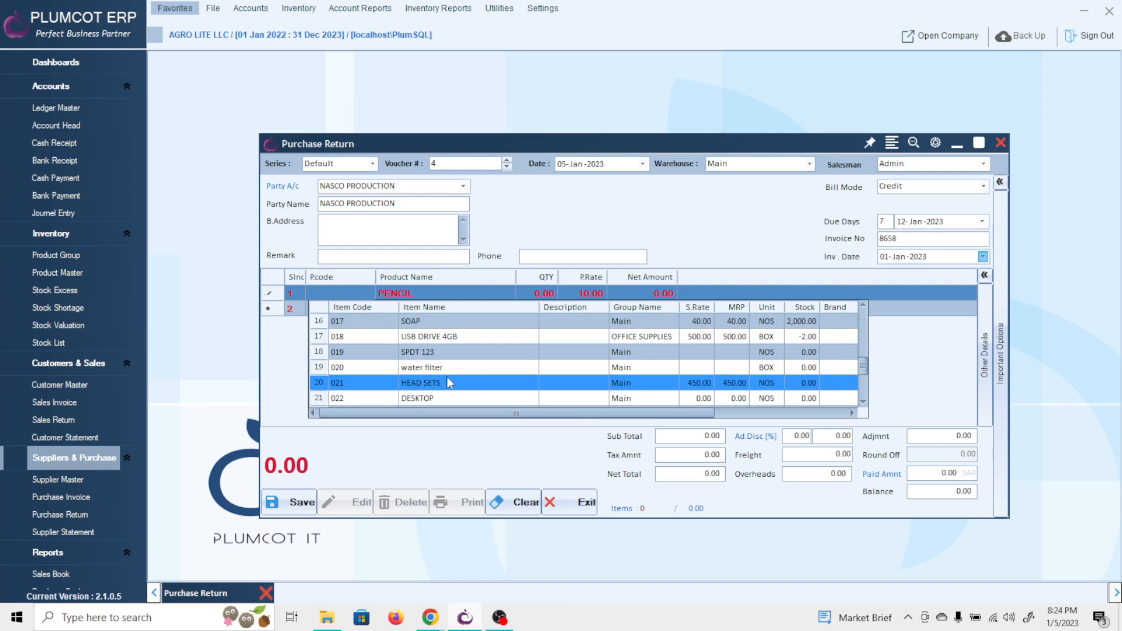
click(448, 388)
click(540, 299)
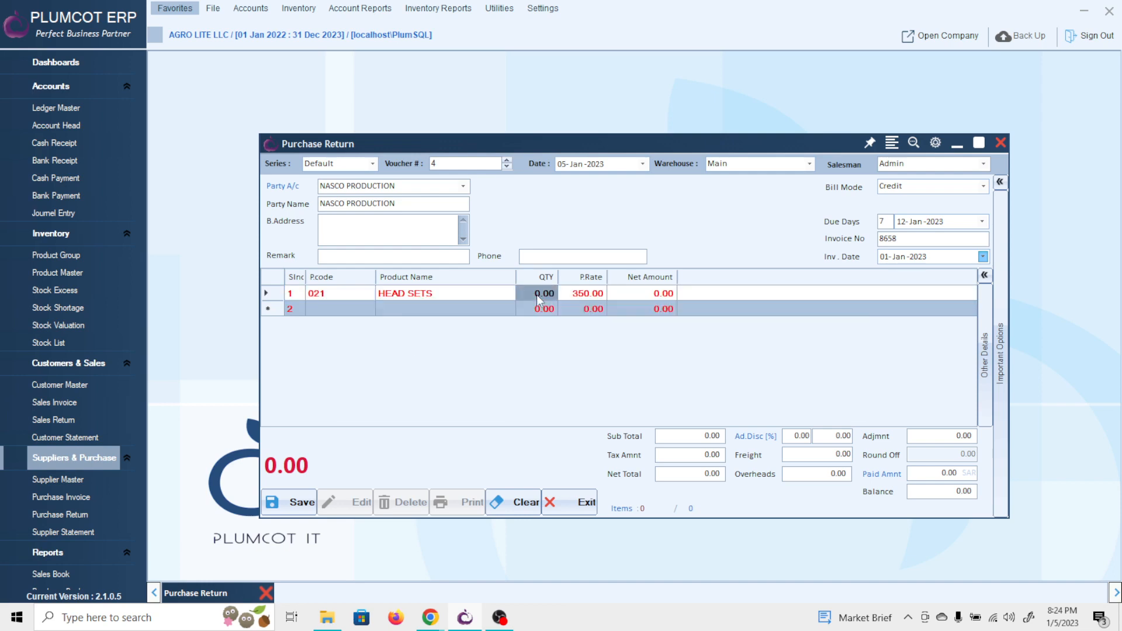
text(2)
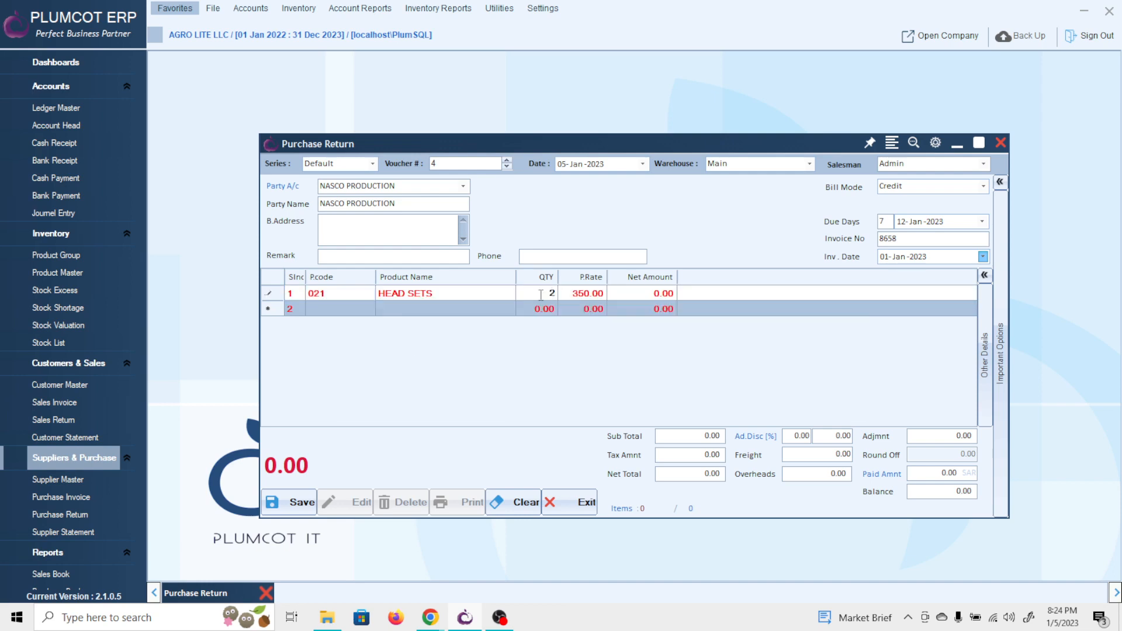
key(Return)
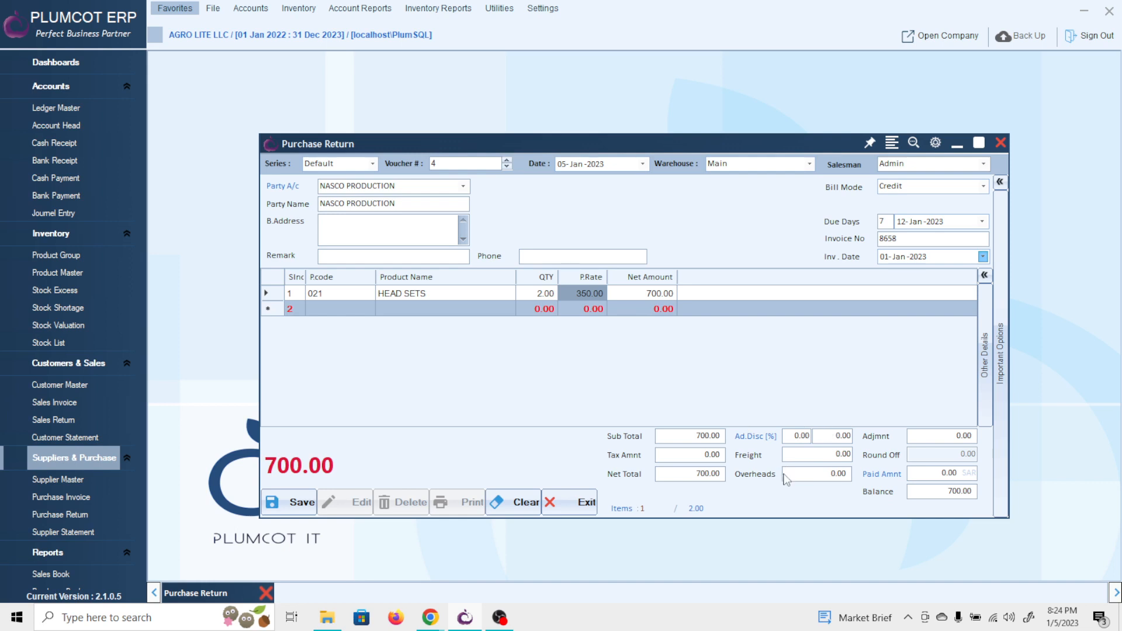
Step: Save the purchase return and open the list of saved purchase return vouchers
click(282, 495)
click(541, 359)
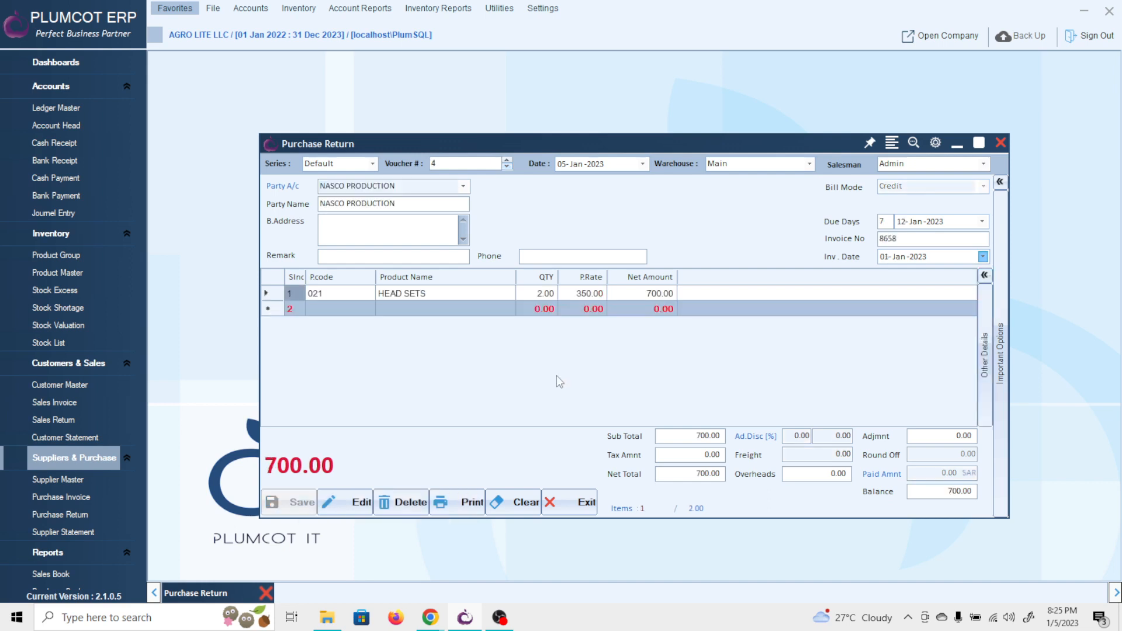
click(913, 144)
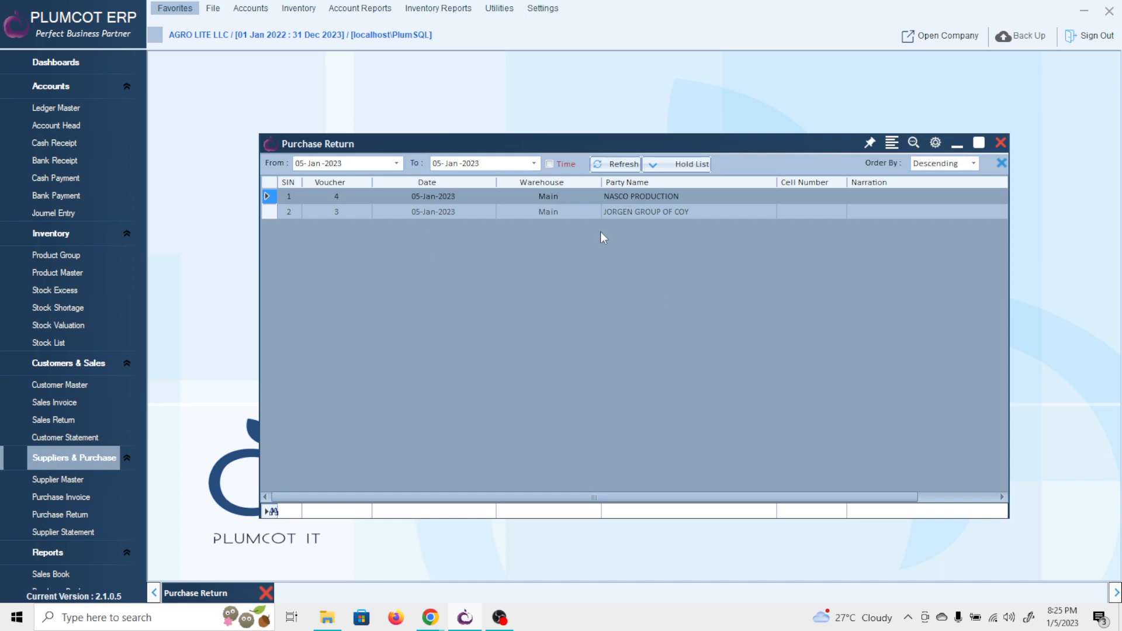
Step: List the purchase return vouchers from 1 January 2023 onward with the time included in their dates
click(396, 164)
click(304, 224)
click(549, 164)
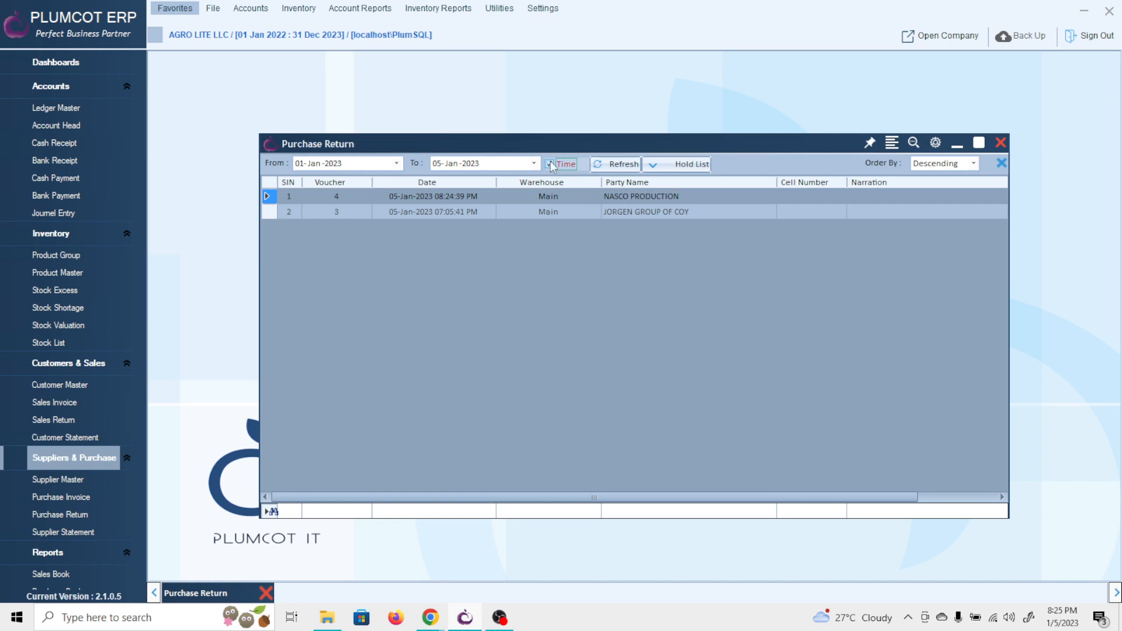
click(616, 167)
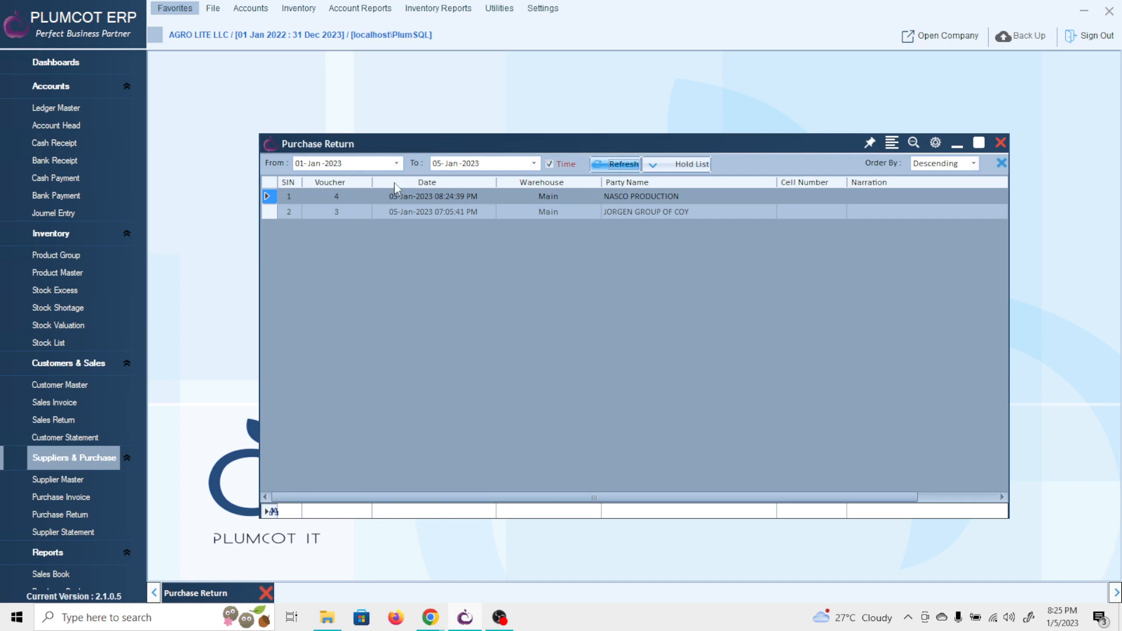
Step: Extend the voucher list's start date back to 25 December 2022 and refresh the list
click(395, 164)
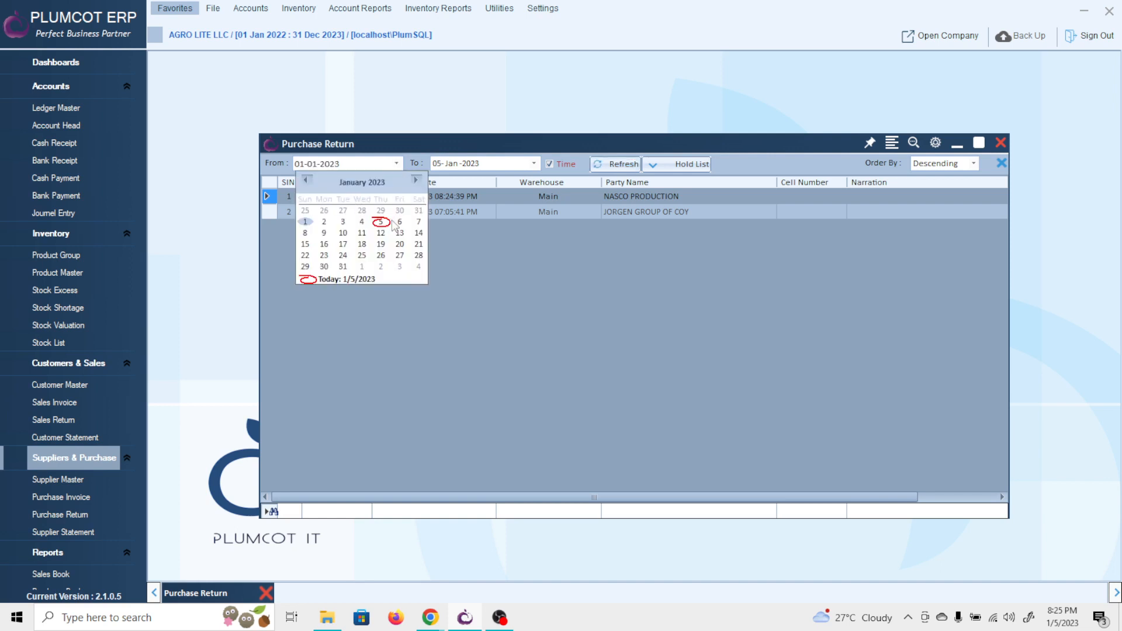
click(305, 211)
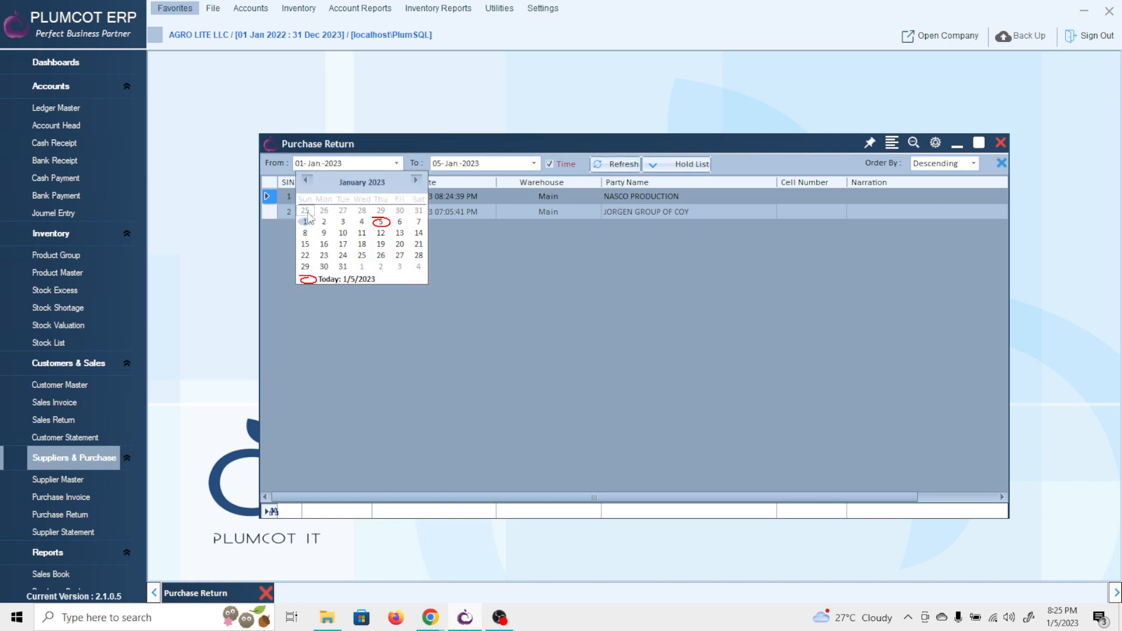
click(615, 161)
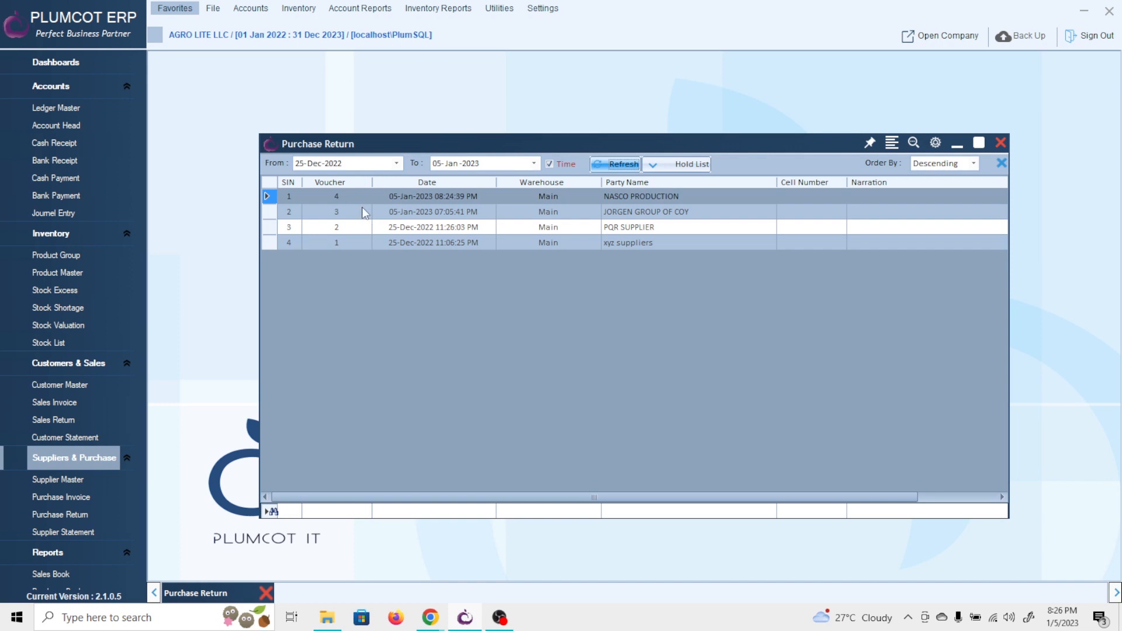
Step: Open the saved purchase return of JORGEN GROUP OF COY and enable editing
click(303, 214)
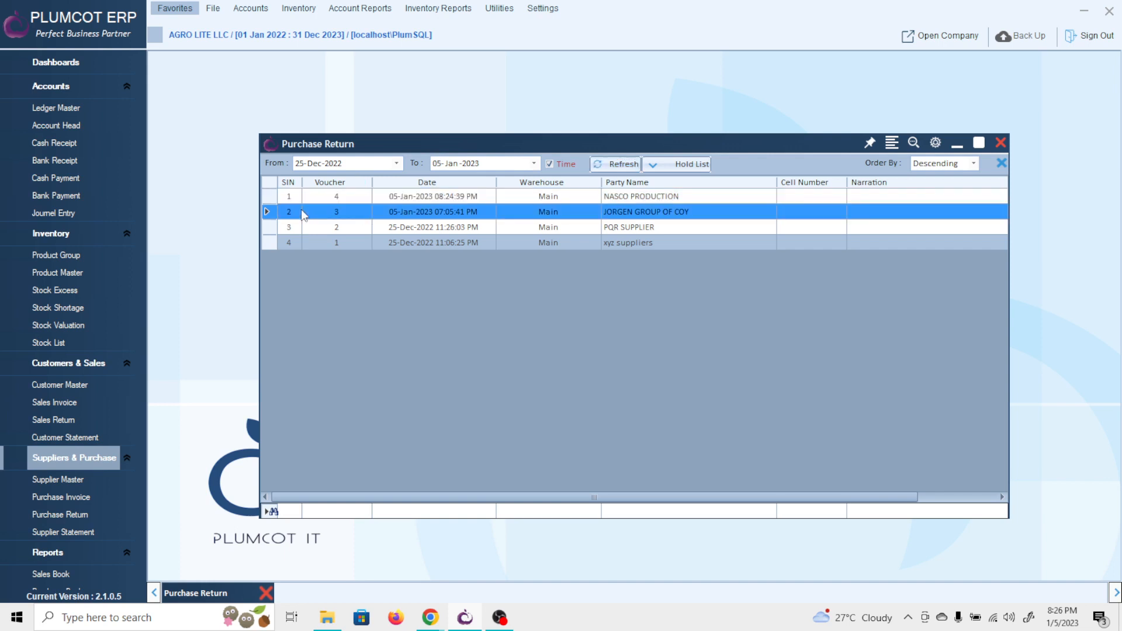
double_click(301, 211)
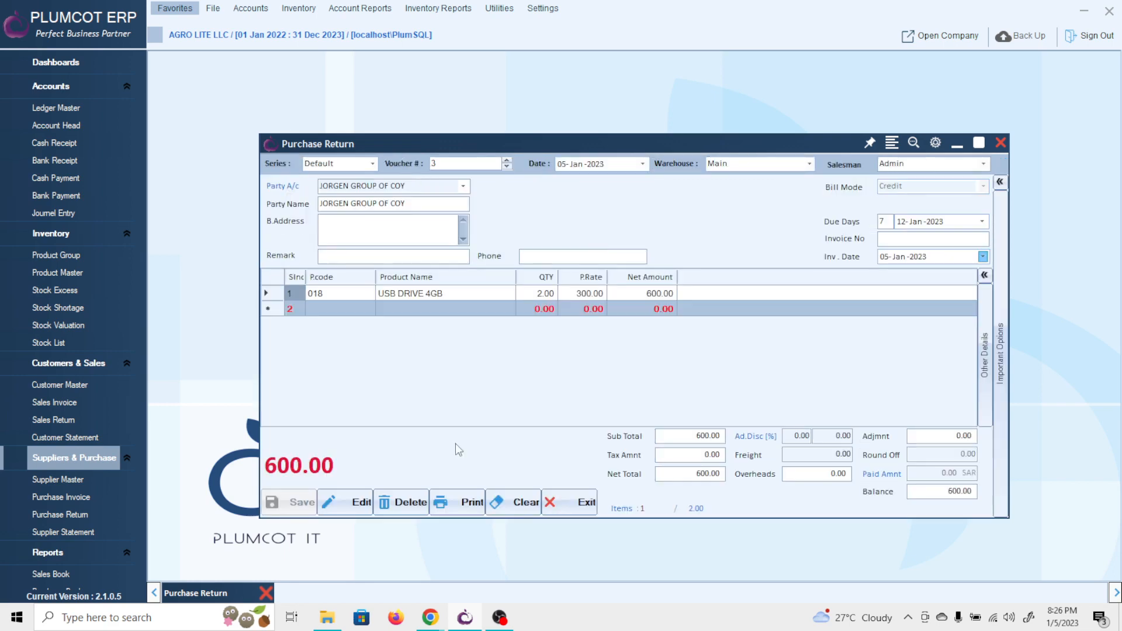
click(354, 504)
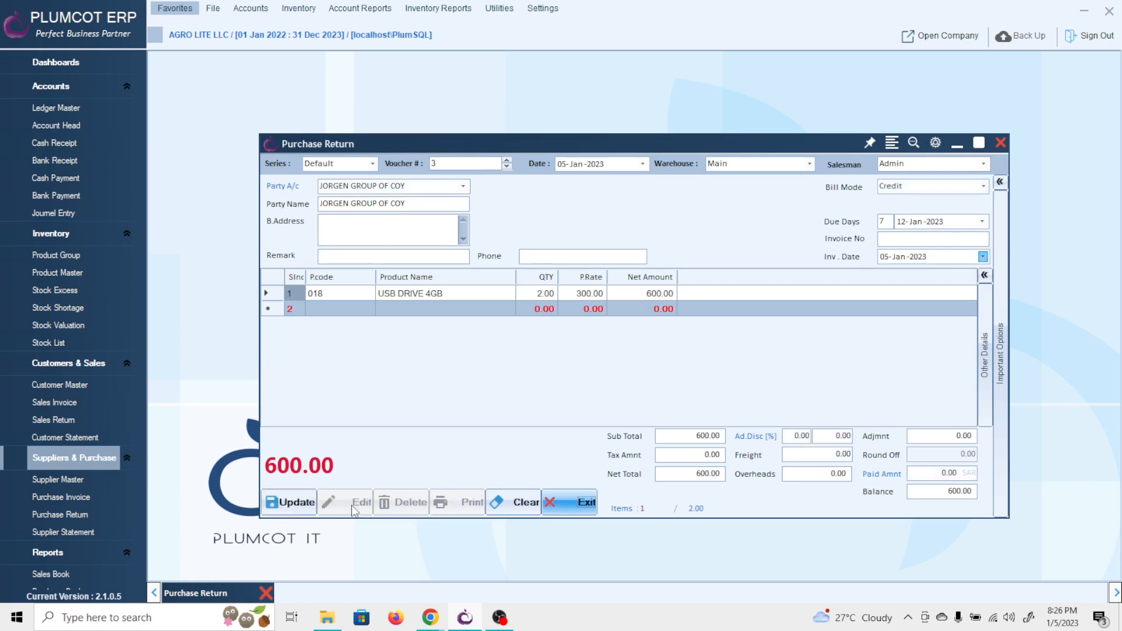
Step: Set the quantity of USB DRIVE 4GB to 1 and update the purchase return, confirming the change
click(544, 296)
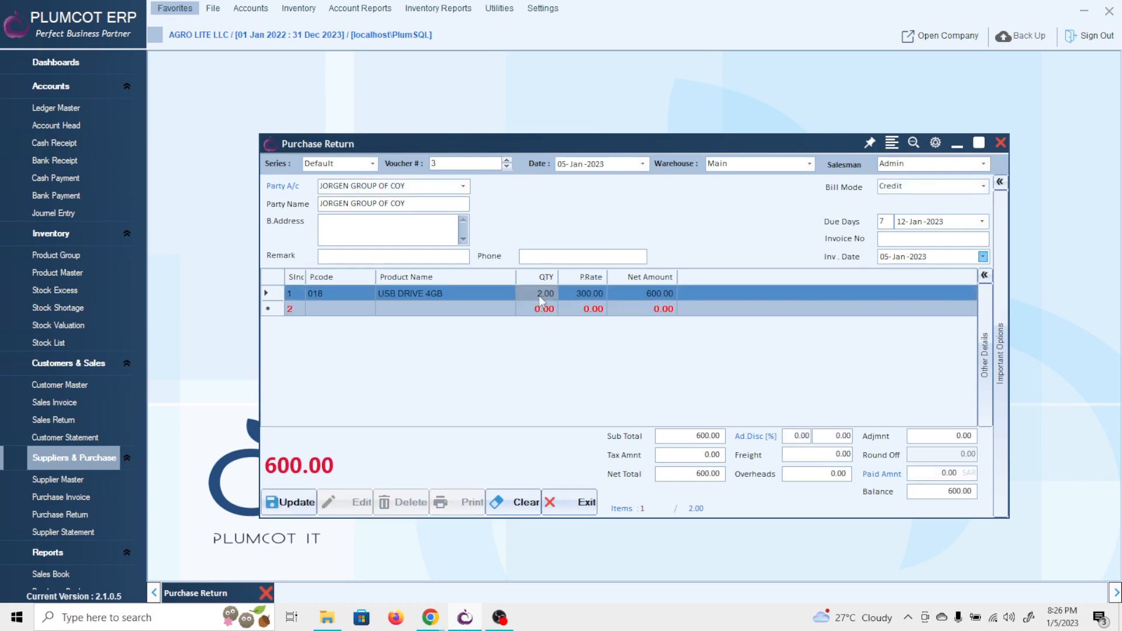
key(BackSpace)
click(505, 311)
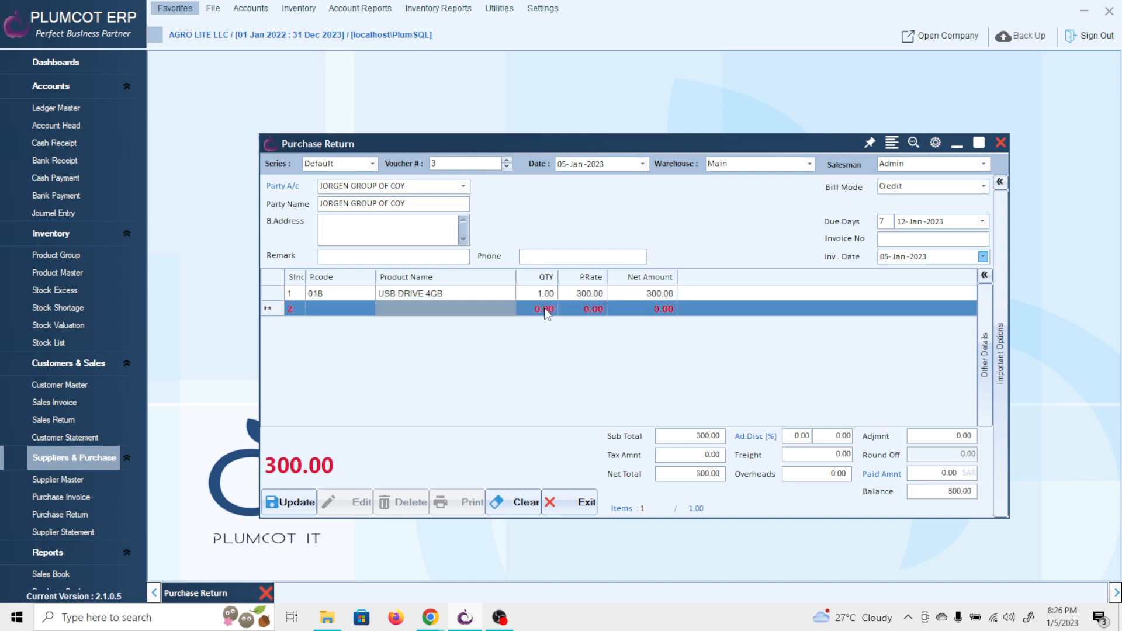
click(300, 501)
click(534, 358)
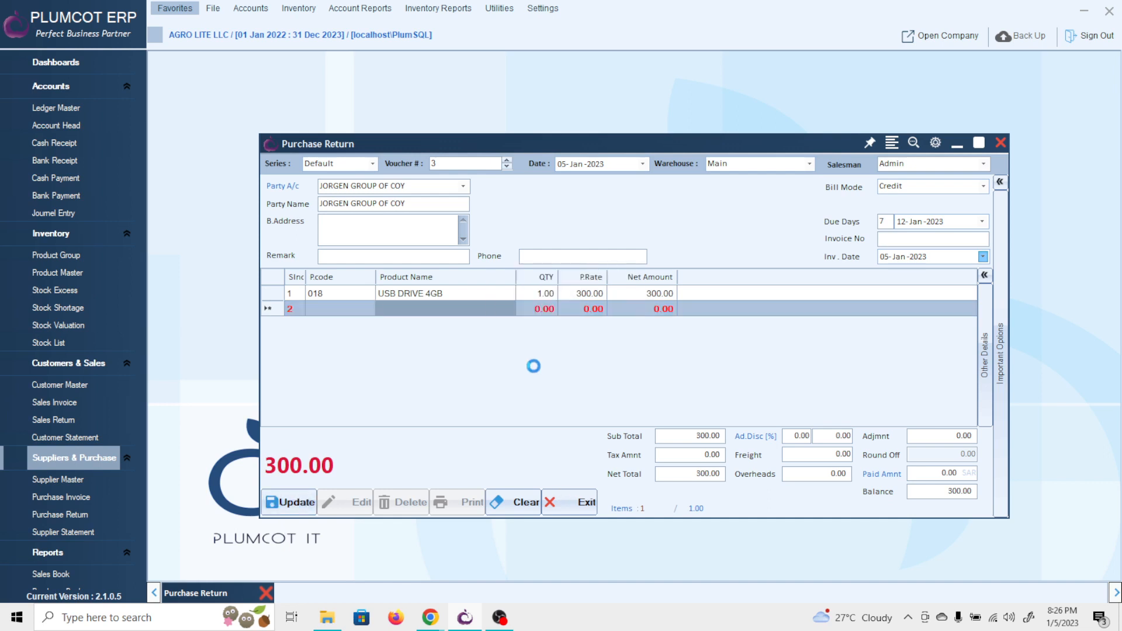